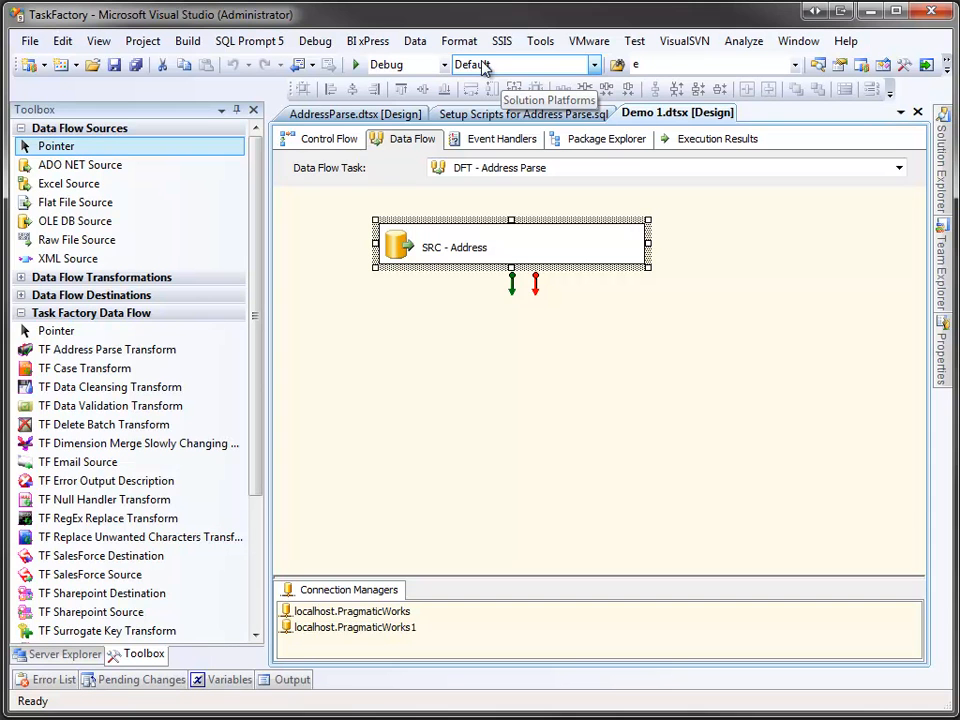
Step: Review the setup SQL script for the AddressParse table, then return to the Demo 1 package design
left_click(490, 113)
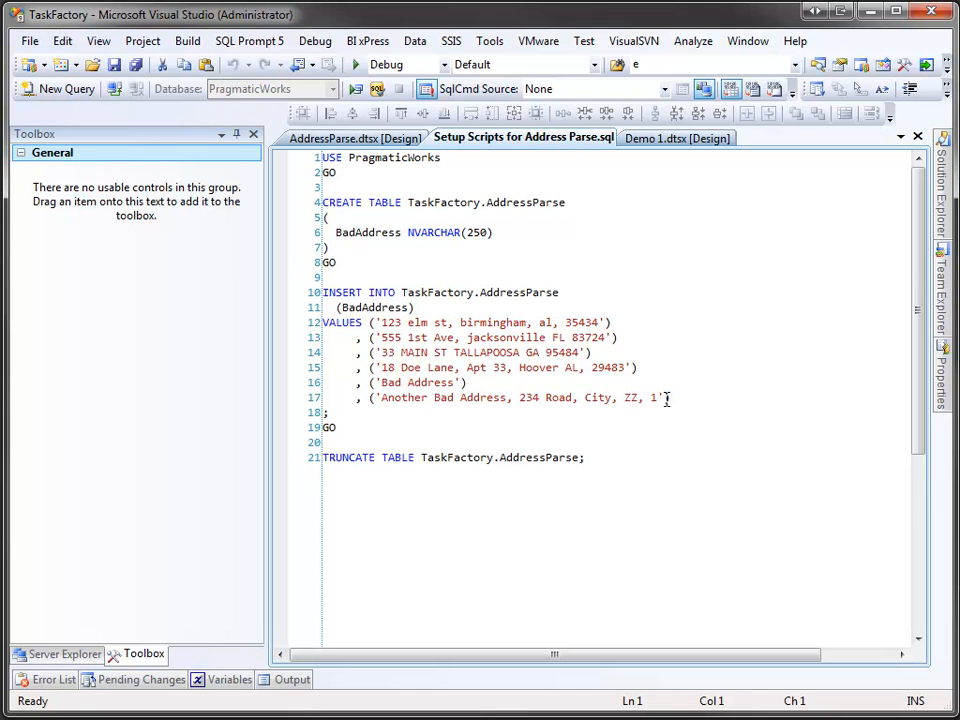
left_click(672, 138)
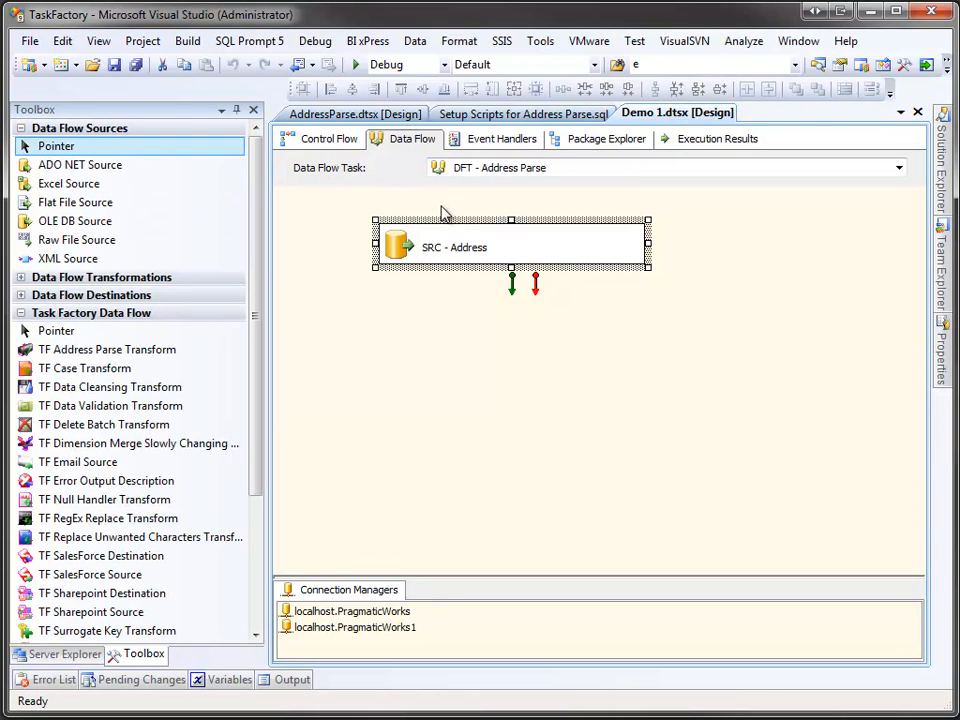
Step: Add a TF Address Parse Transform below SRC - Address, connect the source to it, and match their alignment and width
left_click_drag(150, 358, 394, 336)
left_click(487, 263)
left_click_drag(512, 285, 476, 343)
left_click_drag(349, 223, 454, 338)
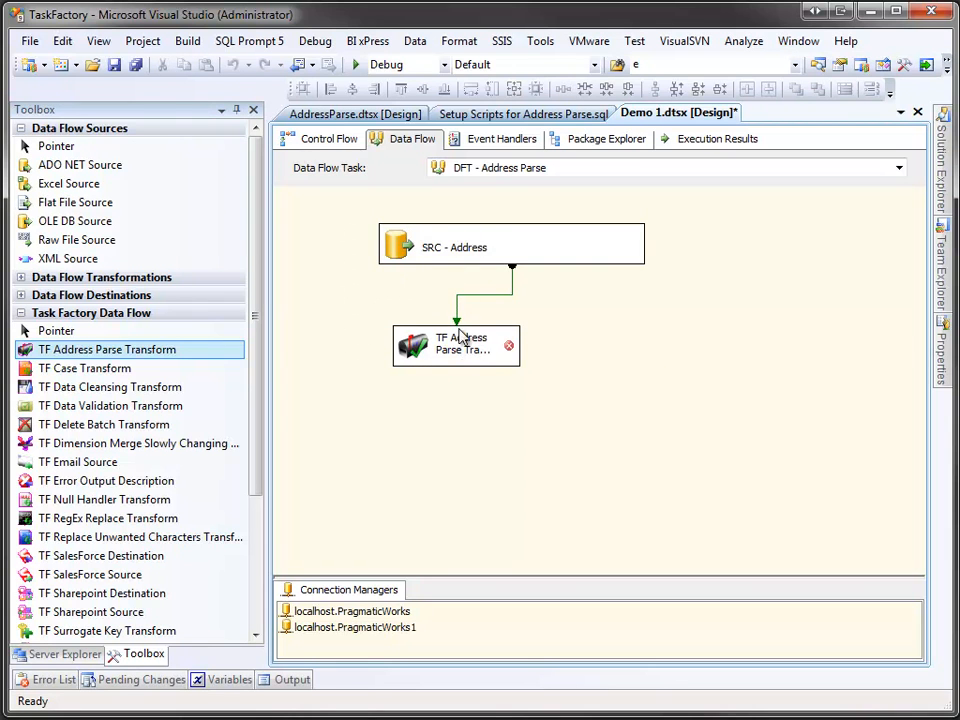
left_click(331, 89)
left_click(471, 89)
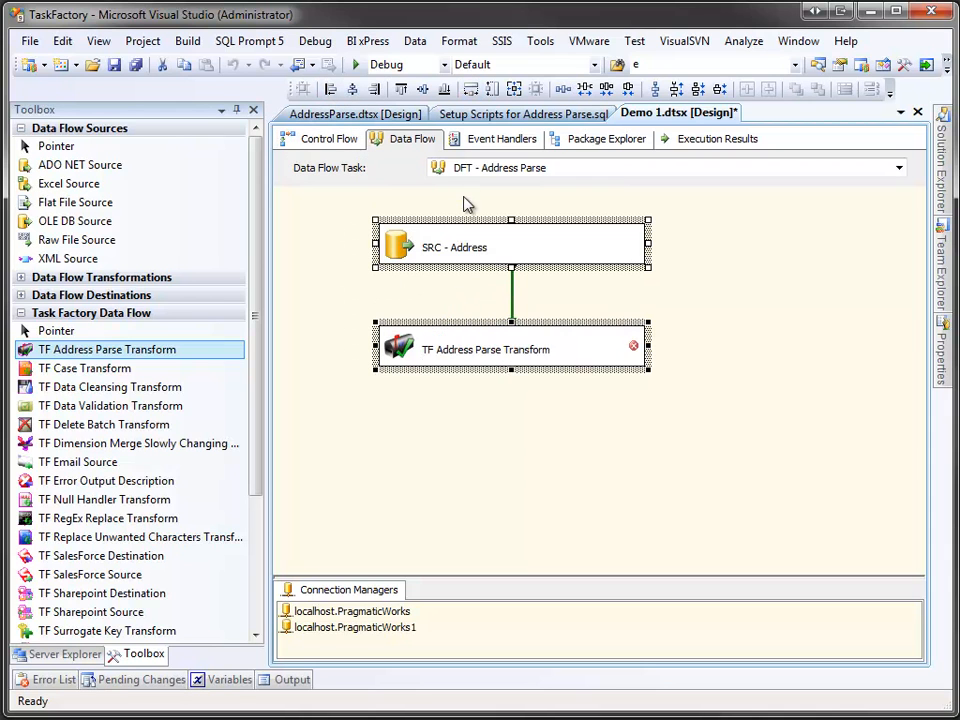
left_click(437, 300)
Step: Open the address parse transform editor and set the single address column to BadAddress
double_click(411, 358)
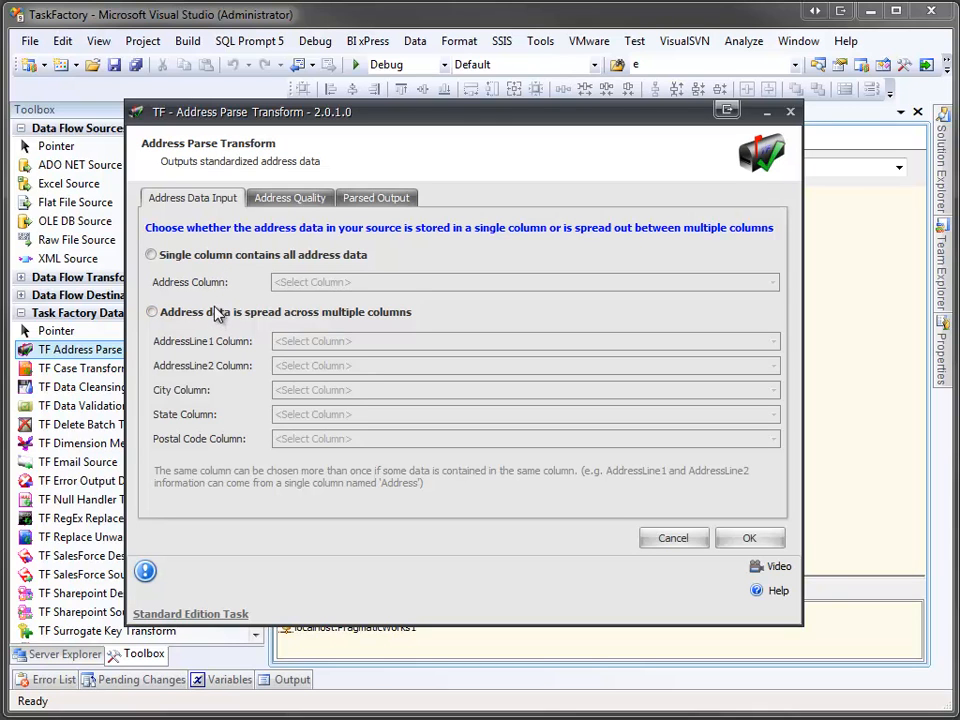
left_click(216, 259)
left_click(290, 282)
left_click(301, 317)
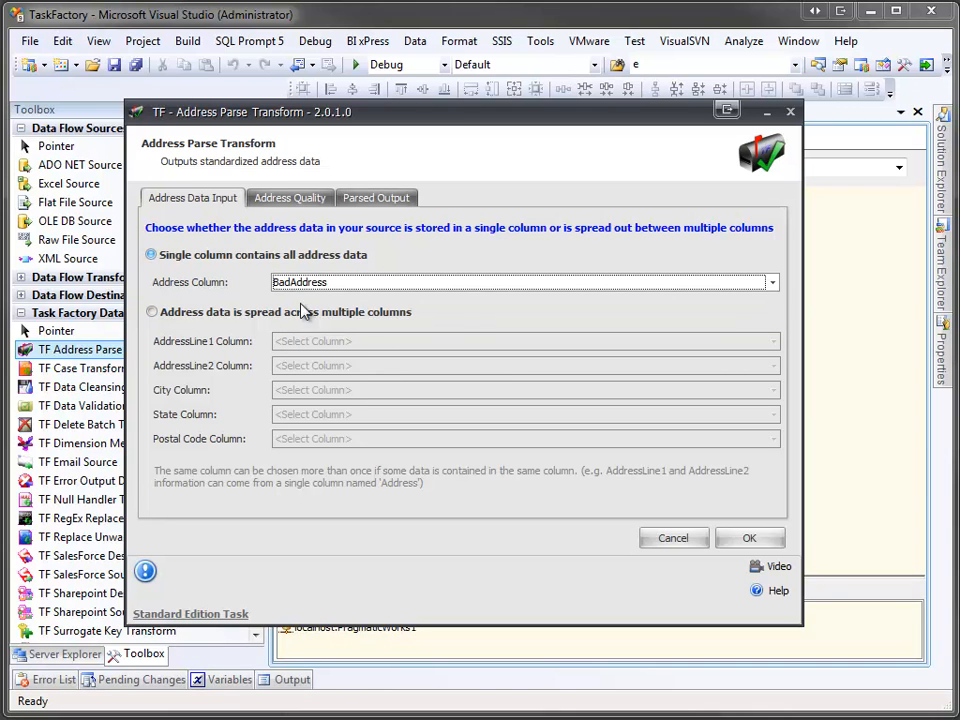
Step: Include only high quality parsed addresses and redirect errors to the non parsable output
left_click(290, 199)
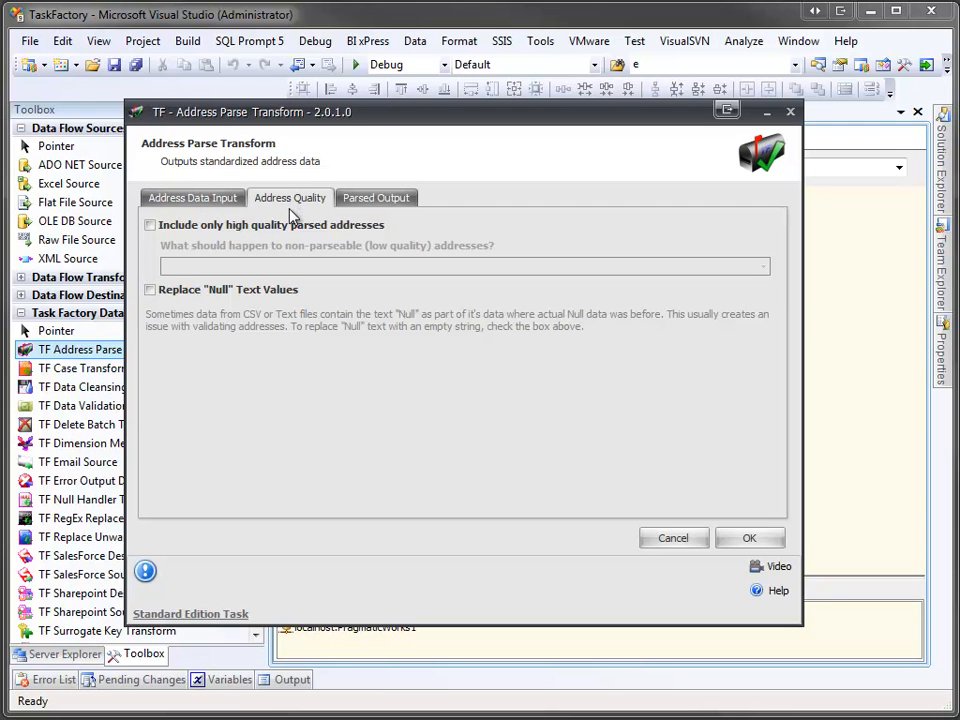
left_click(291, 228)
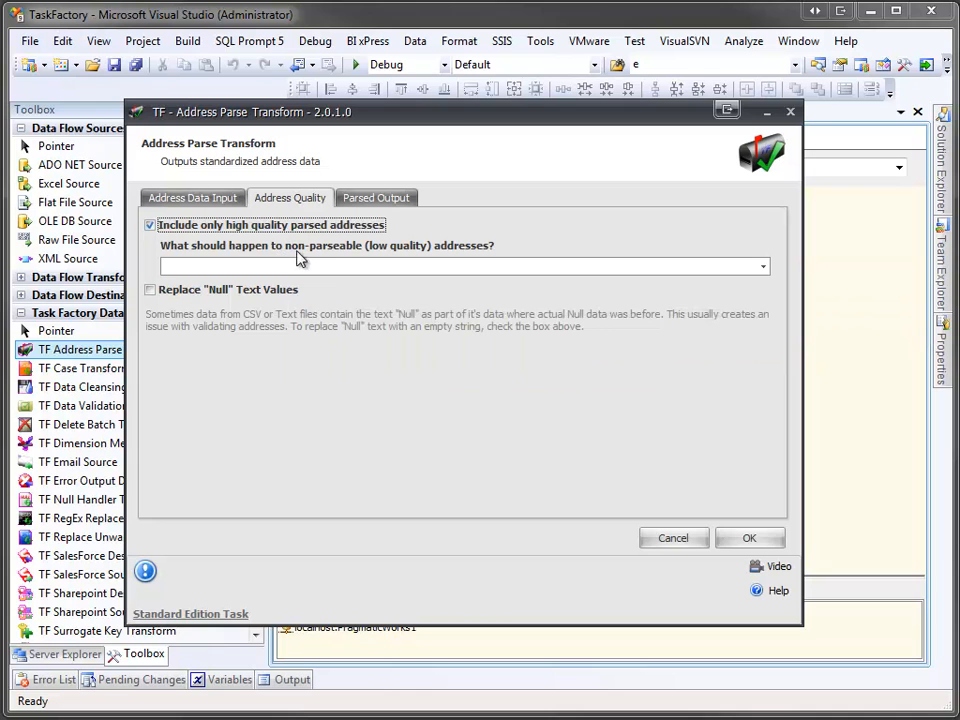
left_click(353, 267)
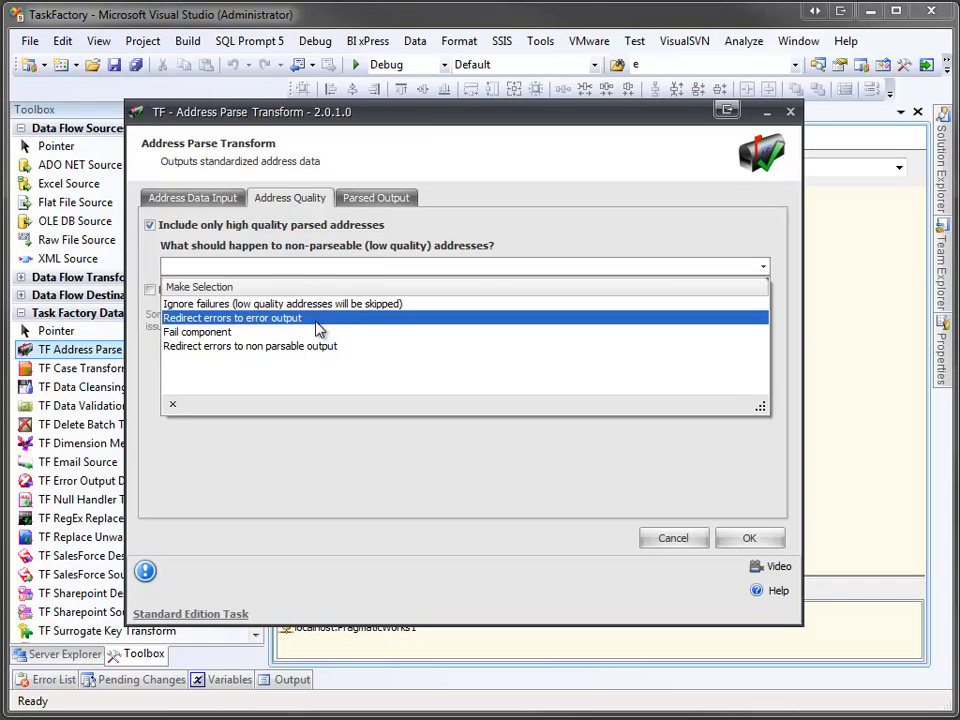
left_click(275, 347)
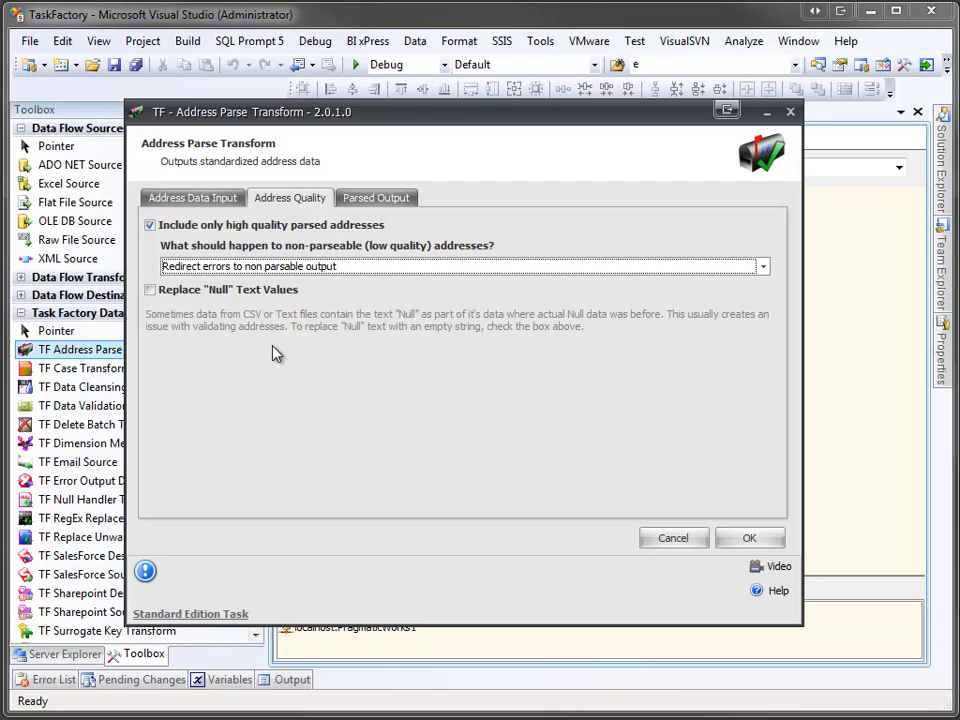
Step: Review the parsed output columns with Proper case formatting and confirm the transform settings
left_click(391, 206)
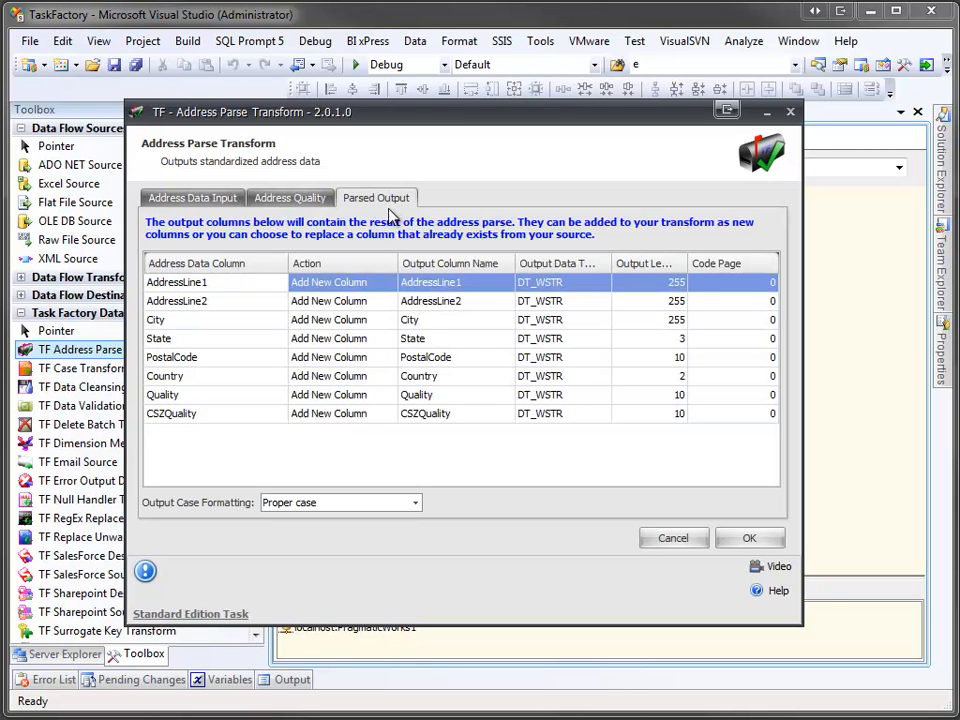
left_click(469, 283)
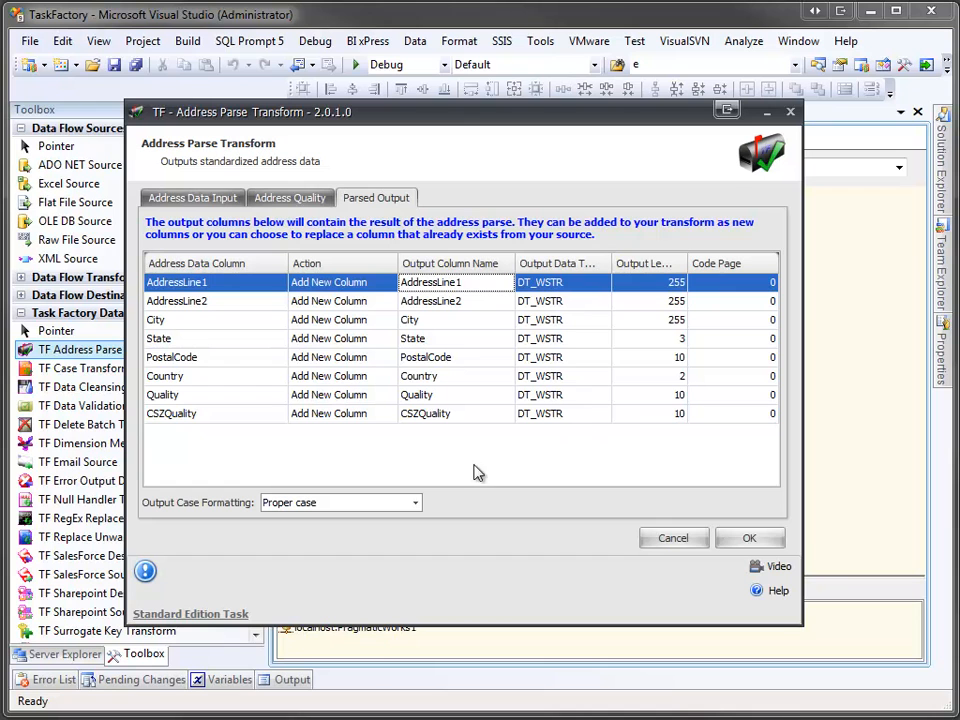
left_click(416, 503)
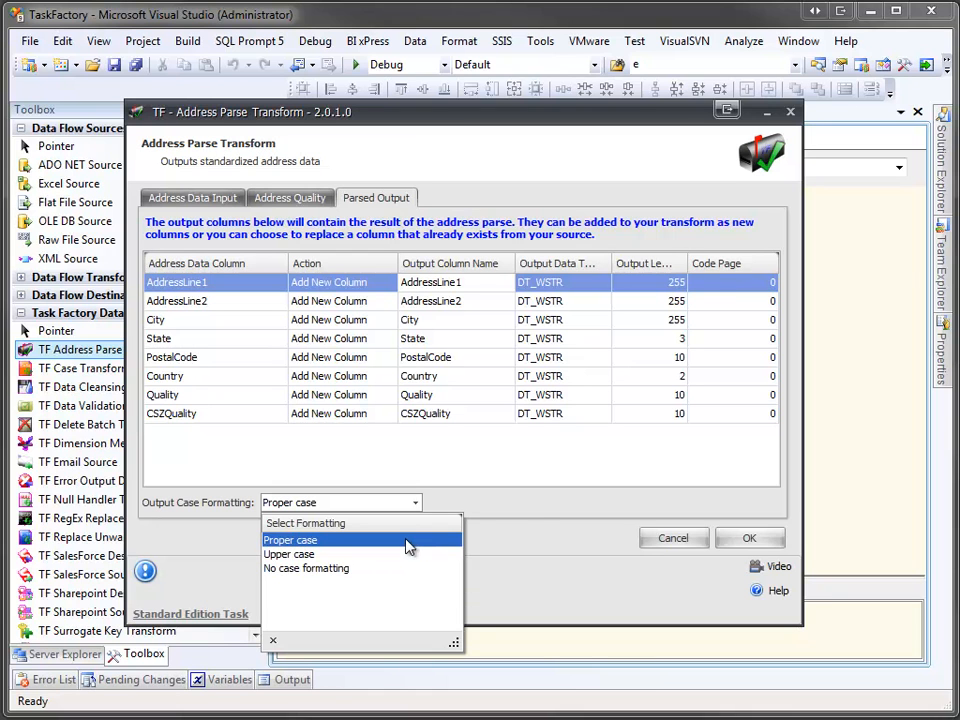
left_click(540, 513)
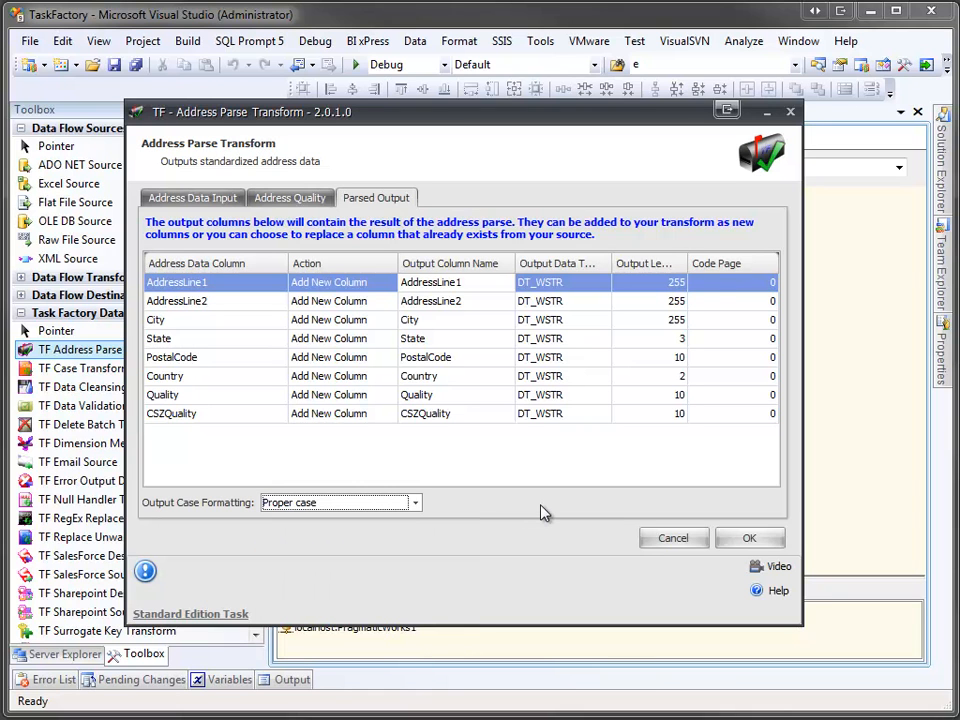
left_click(748, 540)
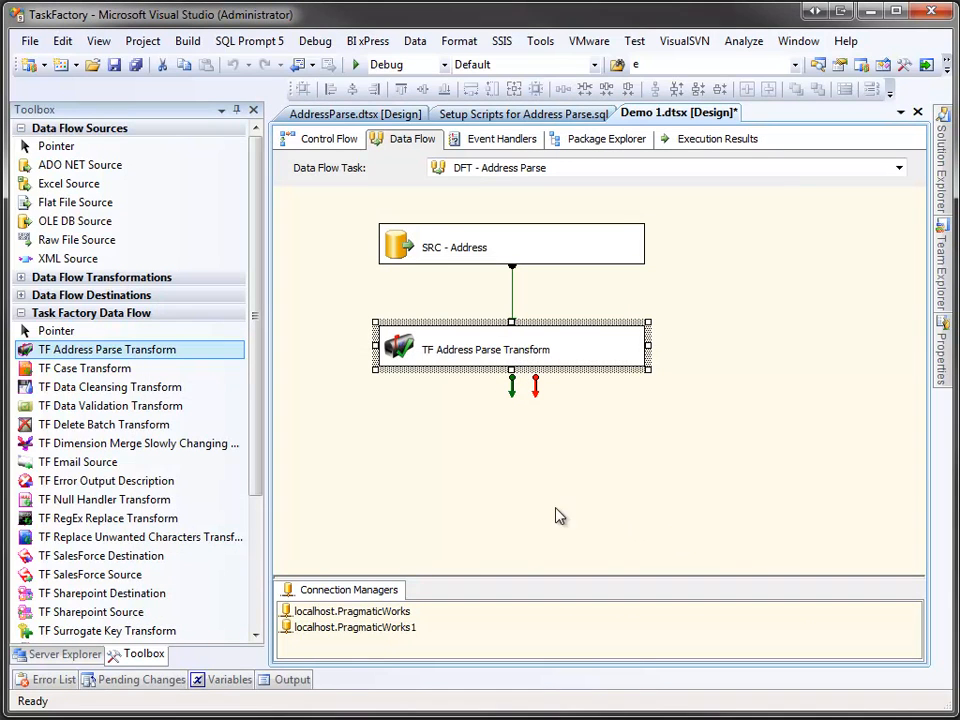
Step: Add two TF Terminator Destinations beneath the address parse transform, side by side
left_click_drag(257, 487, 255, 582)
left_click_drag(144, 501, 353, 426)
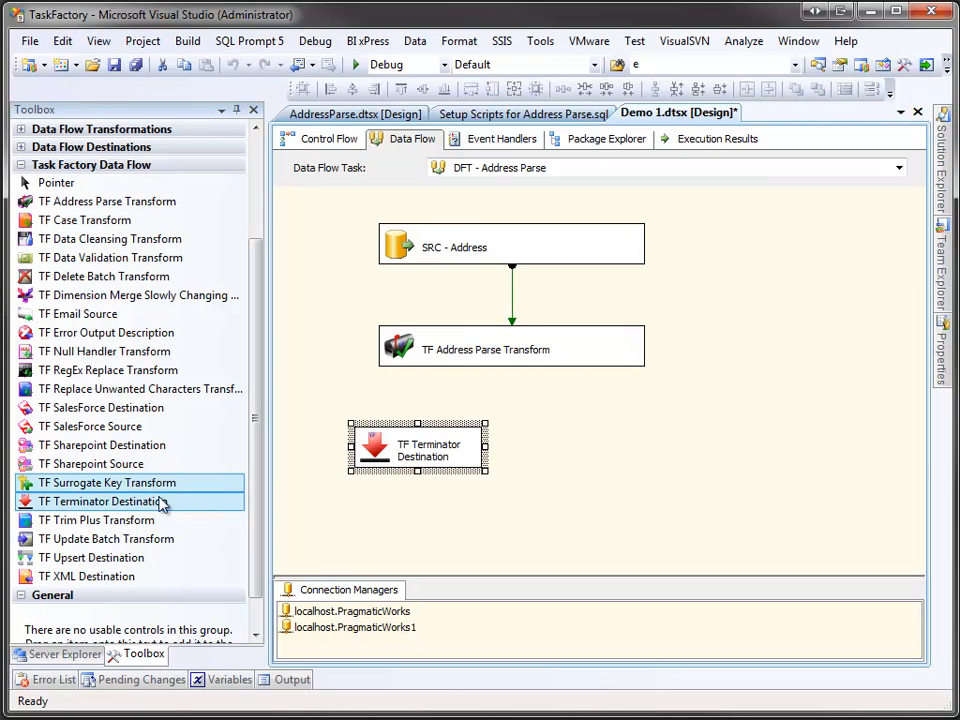
left_click_drag(150, 505, 595, 420)
Step: Connect the transform's Parsed Address Output to the first TF Terminator Destination
left_click(531, 360)
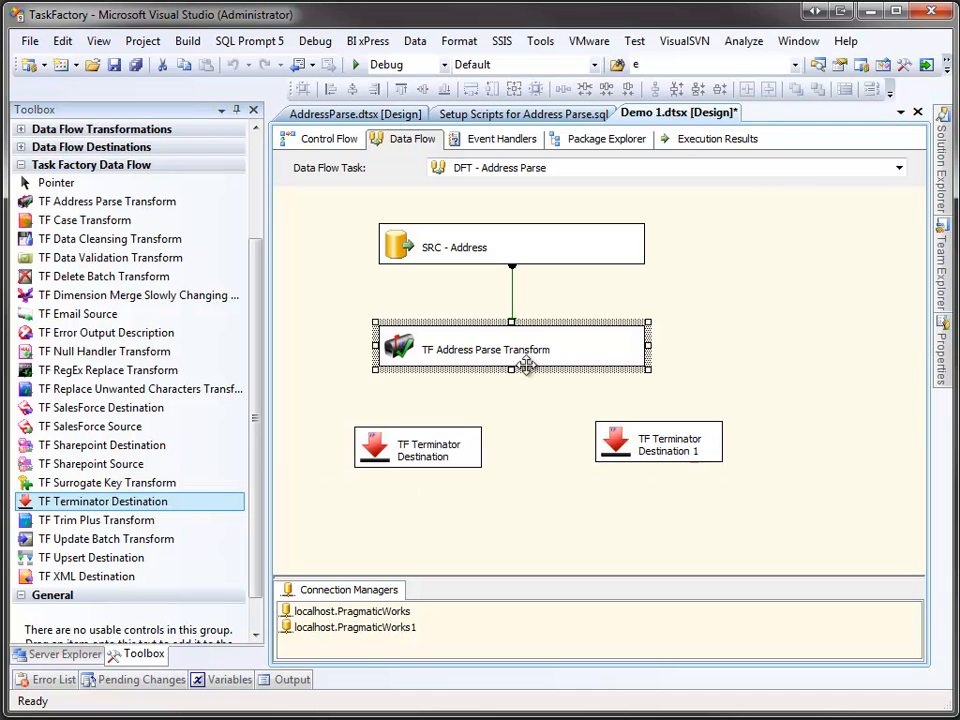
left_click_drag(512, 384, 447, 425)
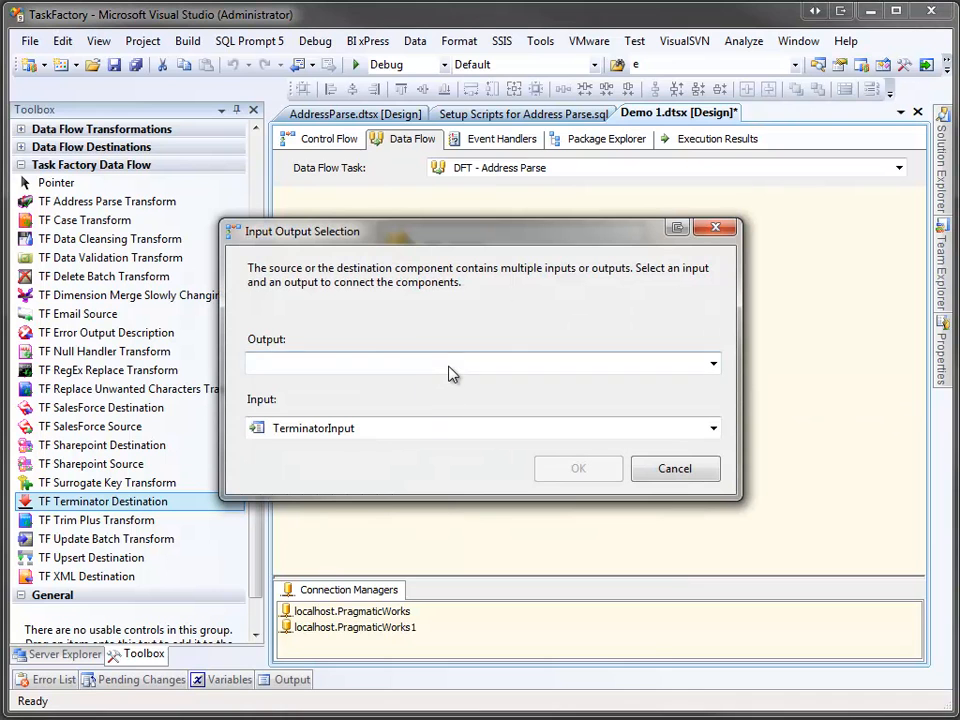
left_click(450, 366)
left_click(447, 407)
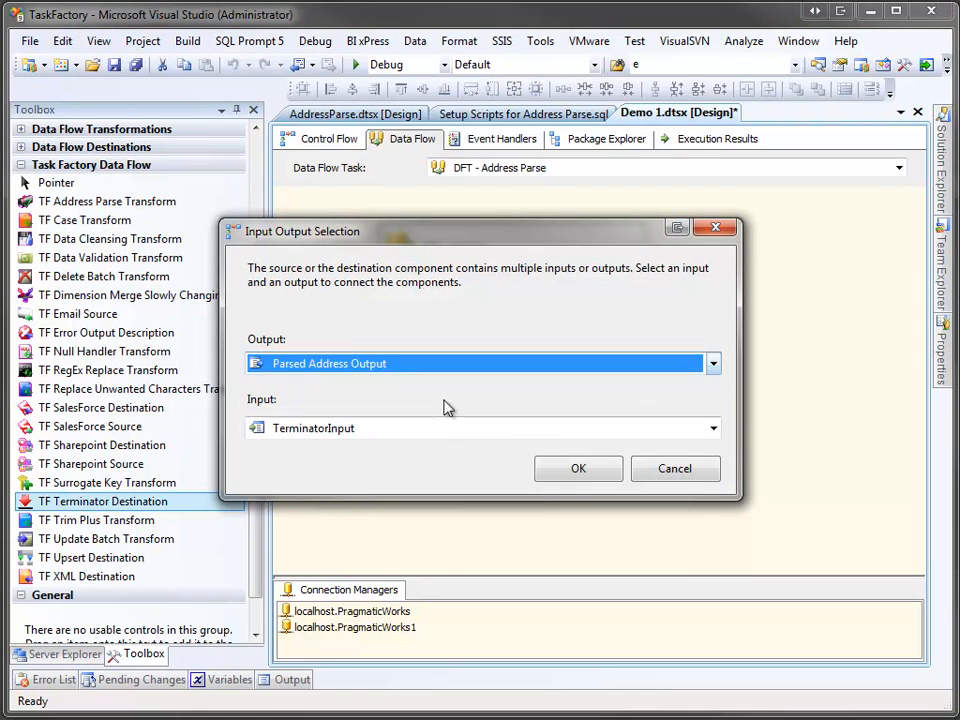
left_click(566, 469)
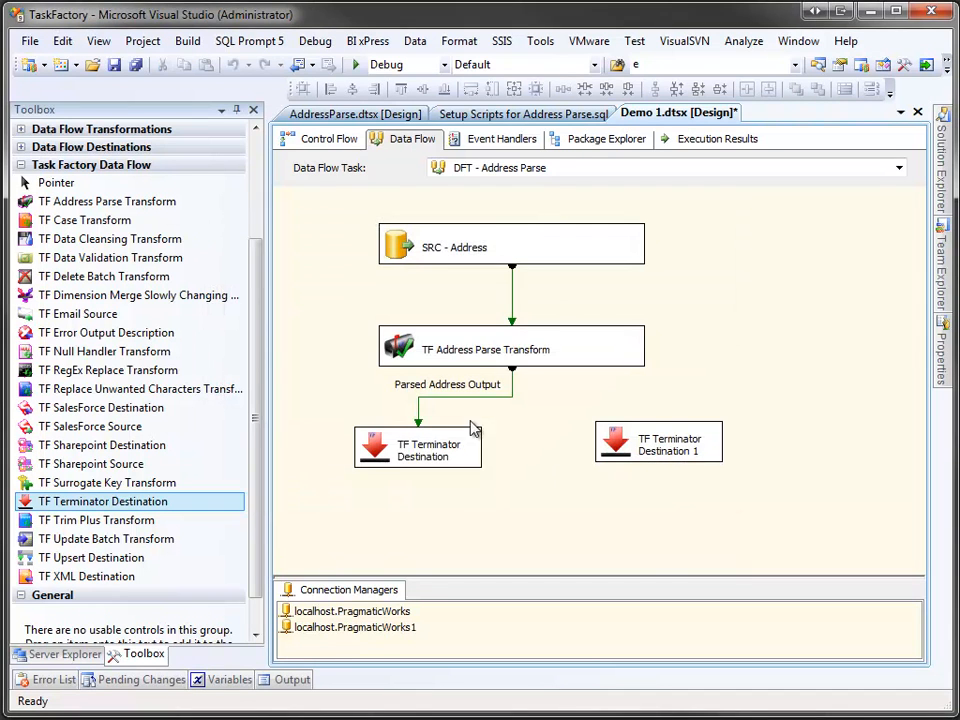
Step: Add a grid data viewer to the Parsed Address Output path
left_click(463, 398)
right_click(463, 398)
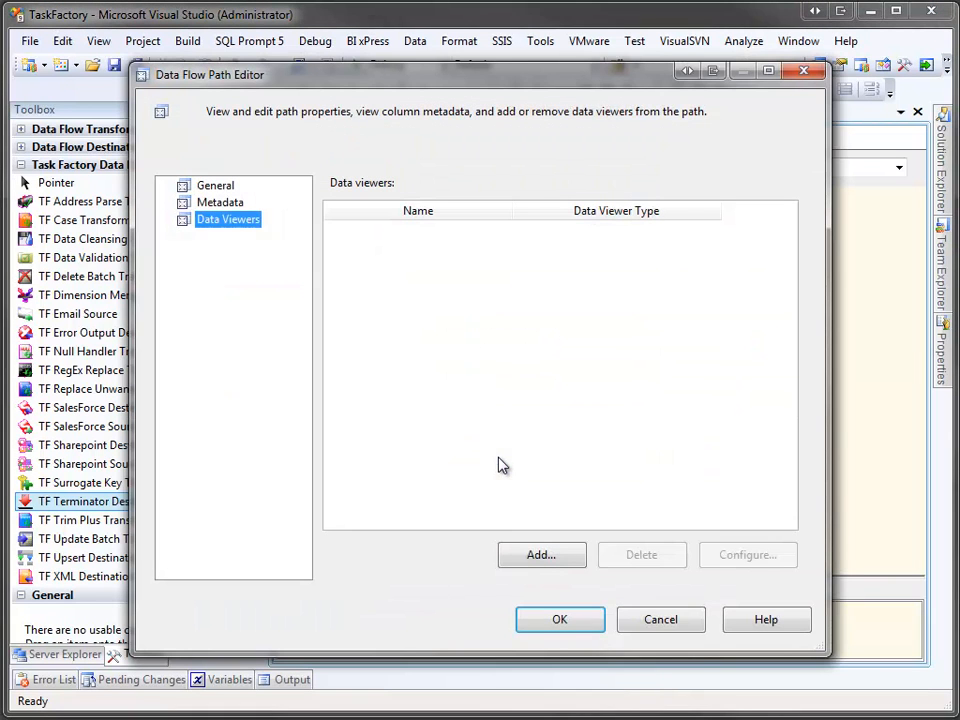
left_click(540, 564)
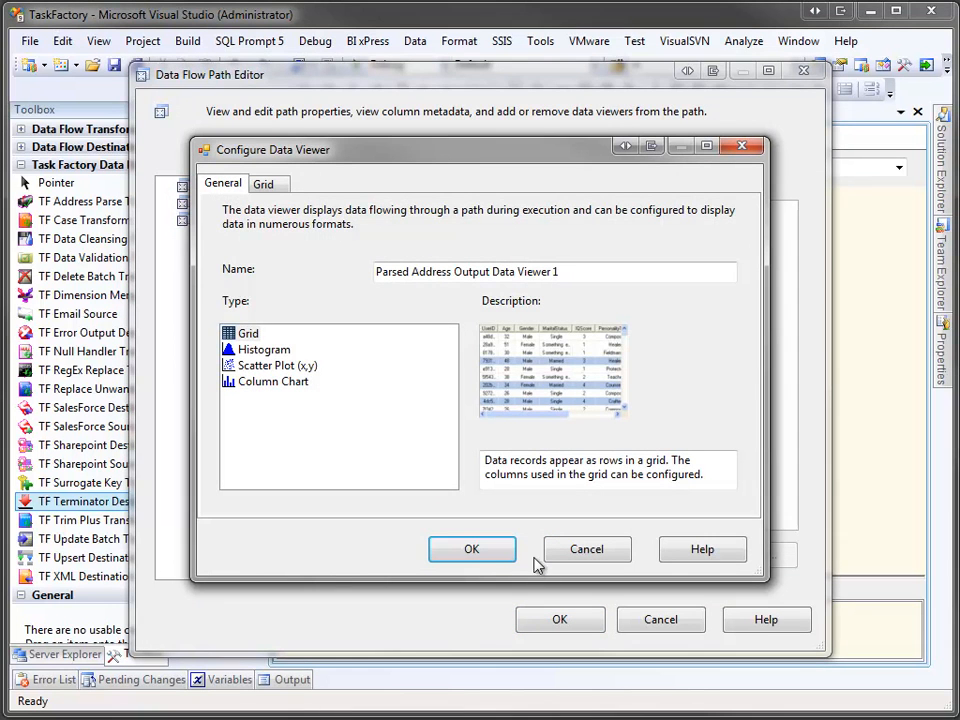
left_click(504, 557)
left_click(557, 619)
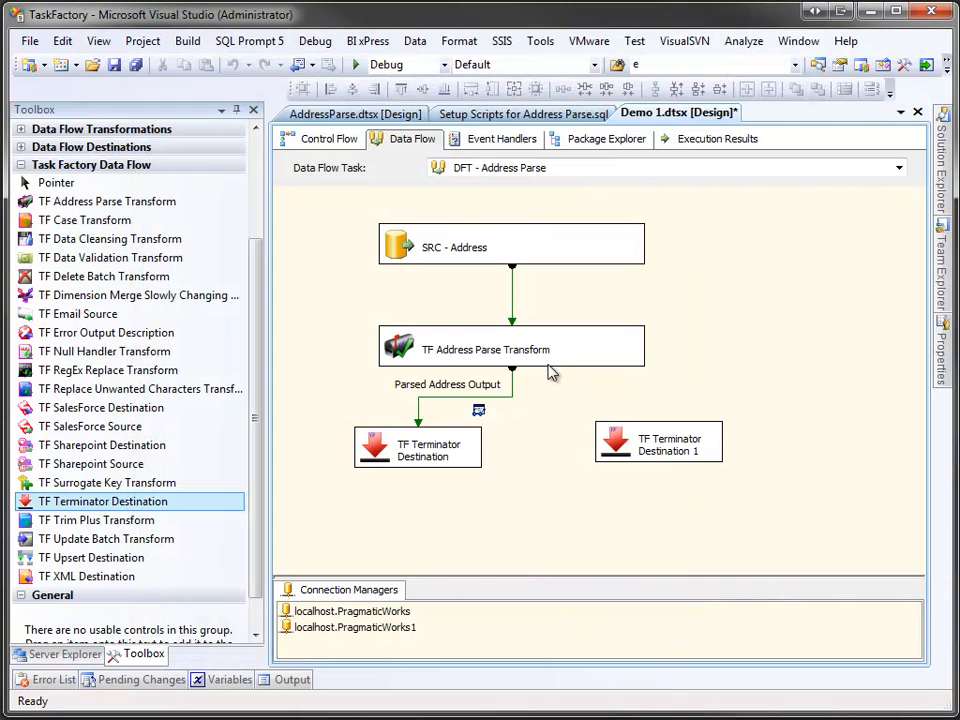
Step: Connect the transform's non-parsed output to TF Terminator Destination 1
left_click(551, 349)
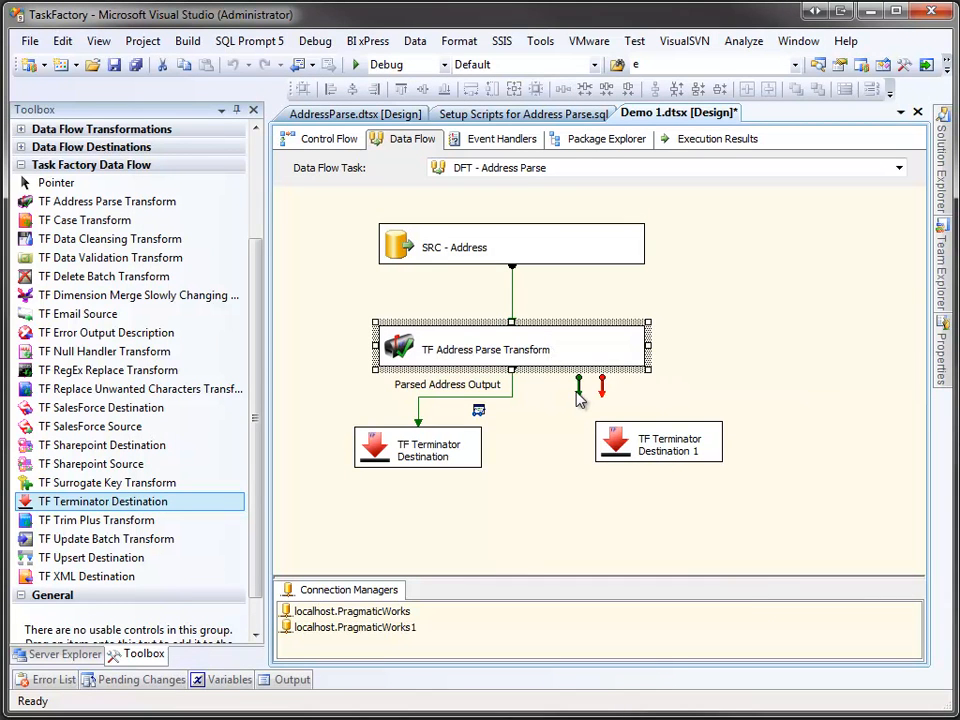
left_click_drag(578, 388, 633, 467)
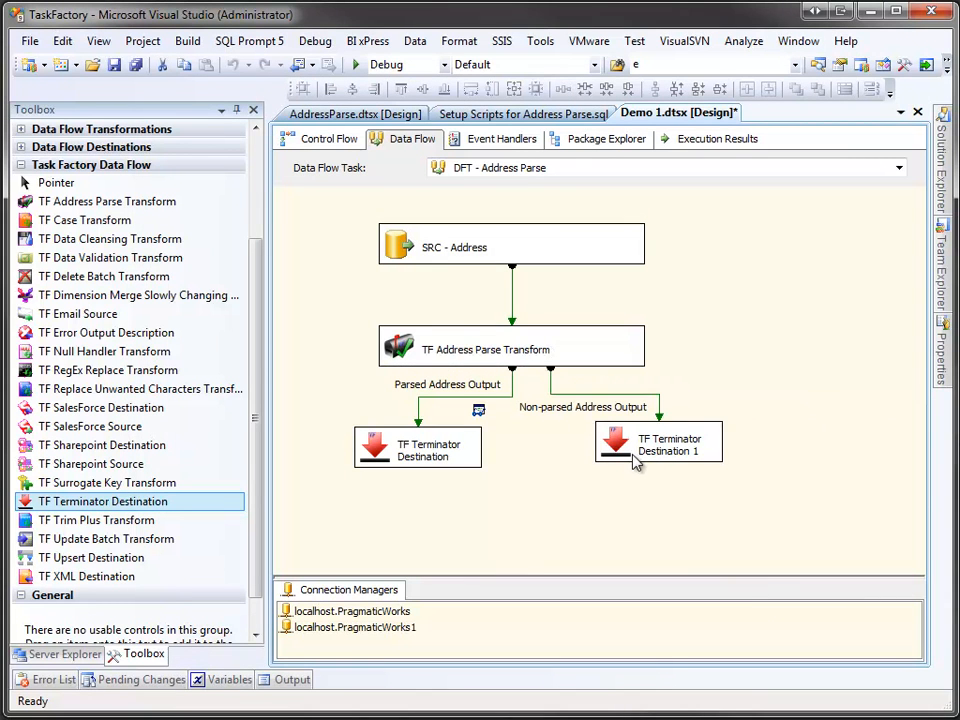
left_click(627, 430)
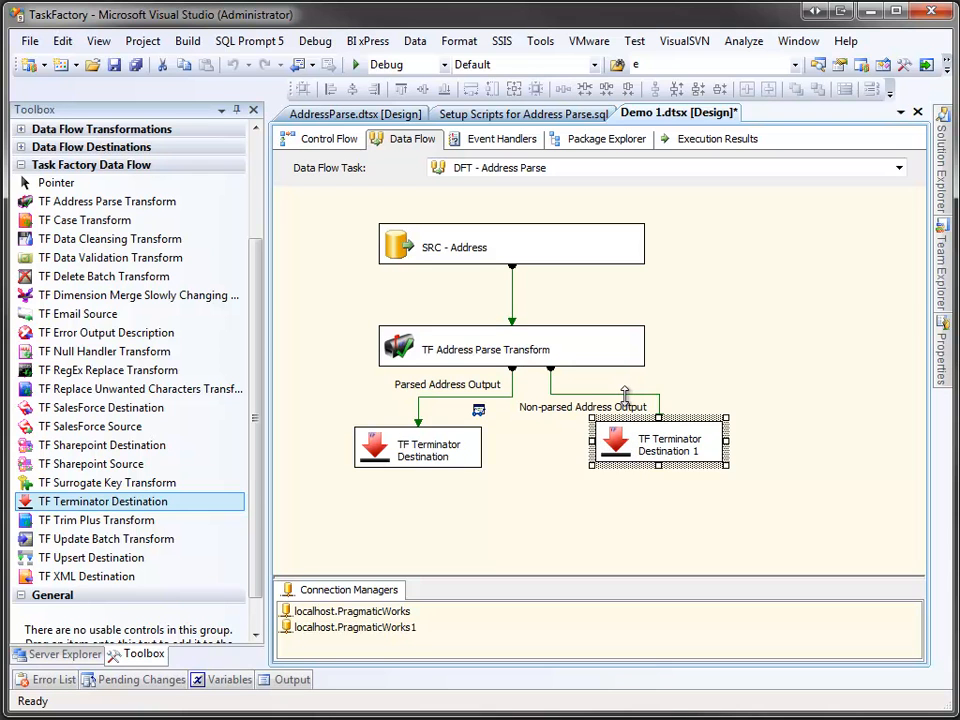
Step: Add a grid data viewer to the Non-parsed Address Output path
right_click(627, 396)
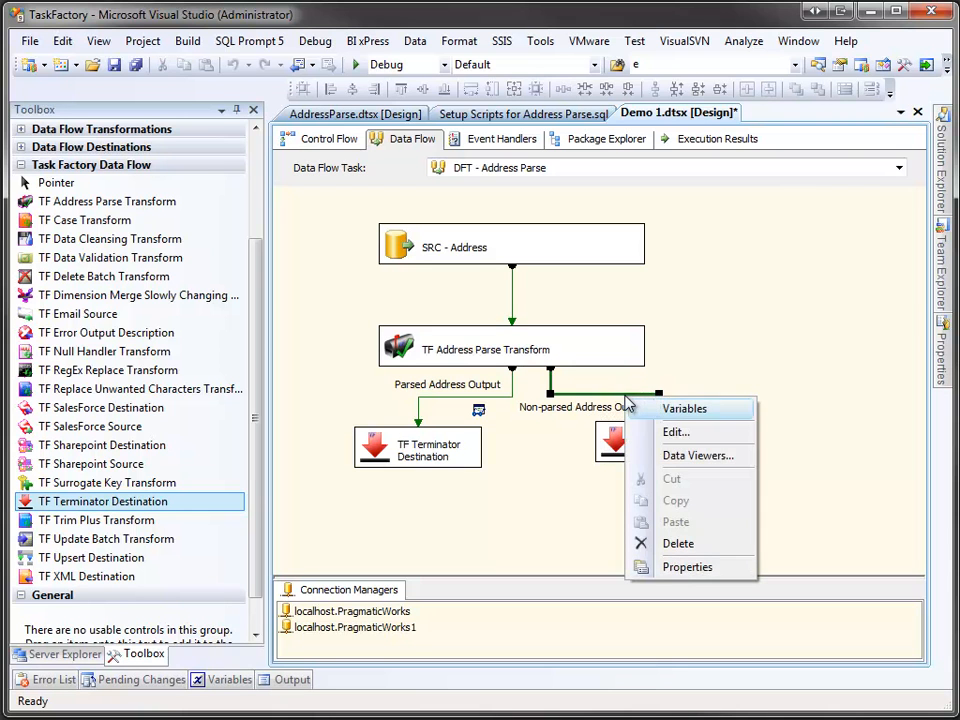
left_click(655, 457)
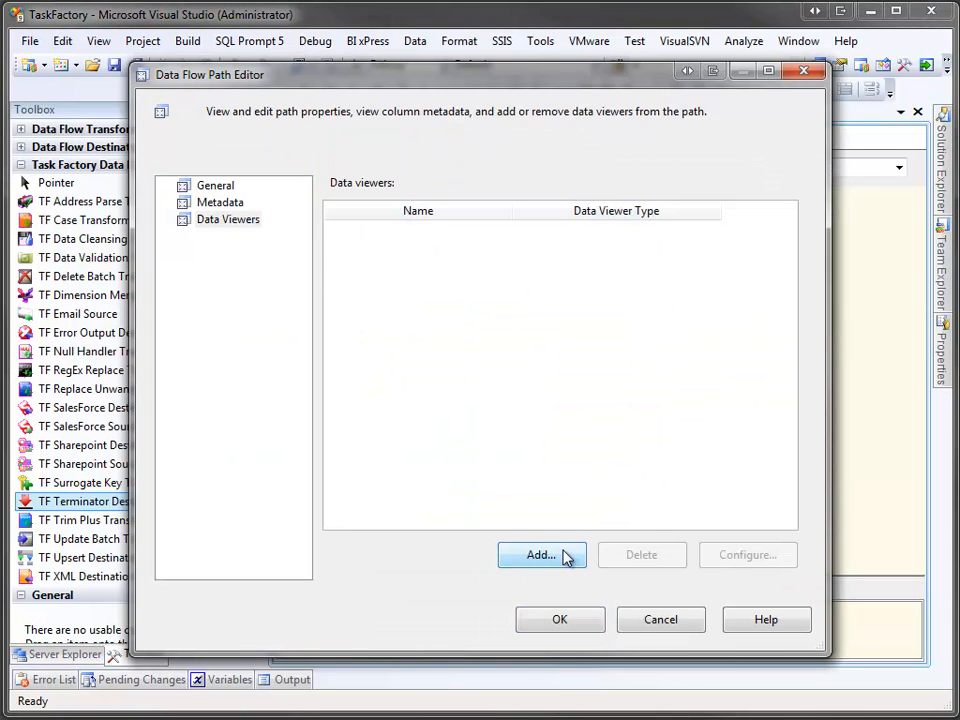
left_click(568, 556)
left_click(502, 558)
left_click(549, 619)
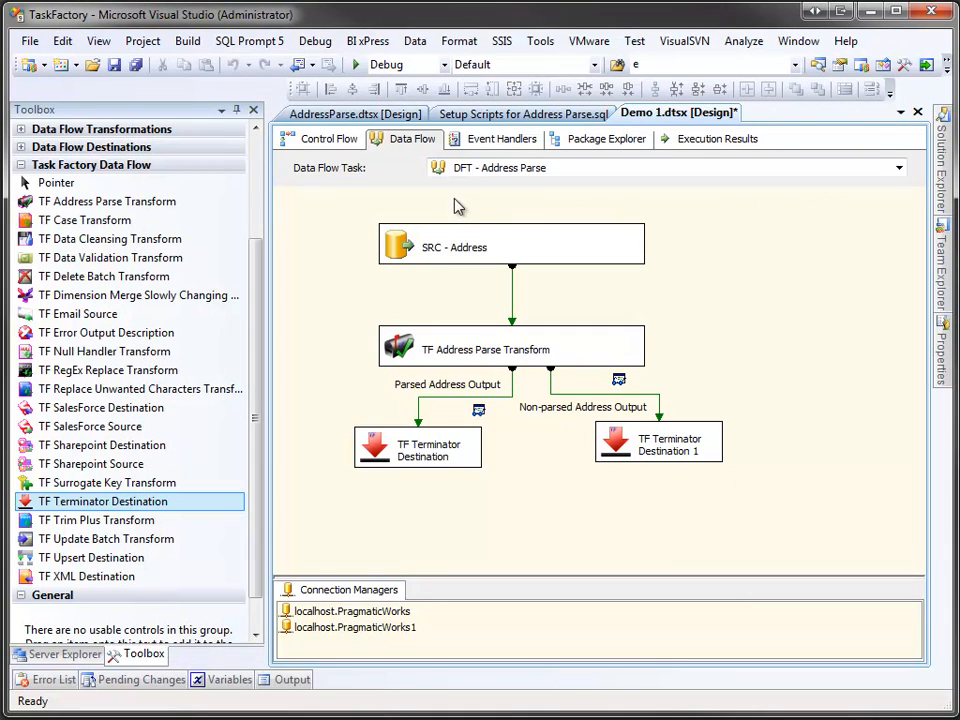
Step: Run the package, widen the BadAddress column in the non-parsed data viewer, and continue its data flow
left_click(355, 65)
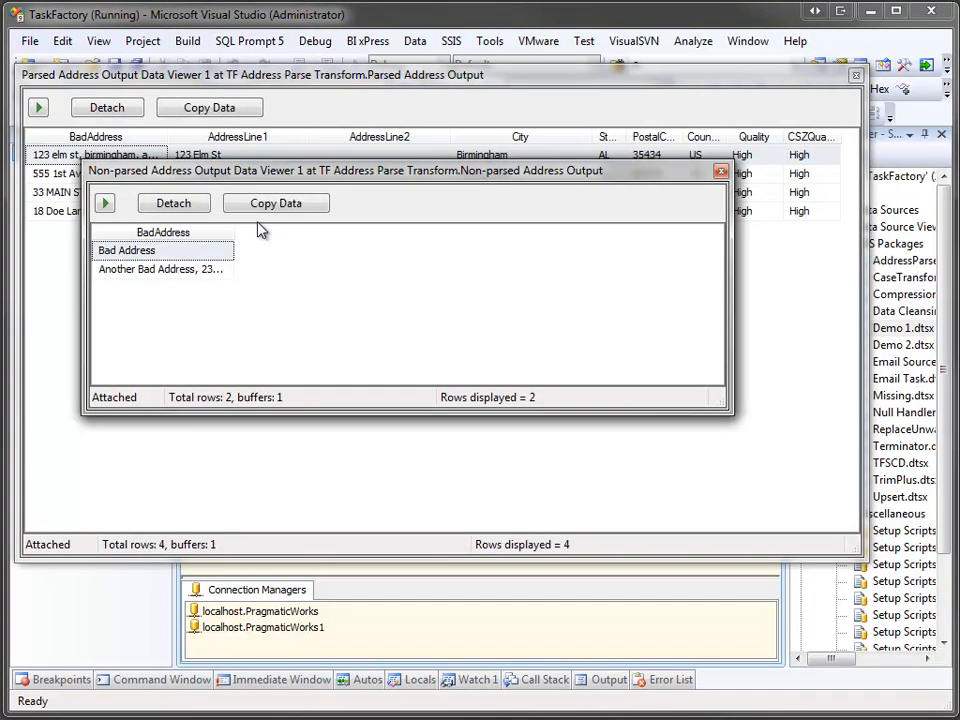
left_click_drag(235, 231, 390, 240)
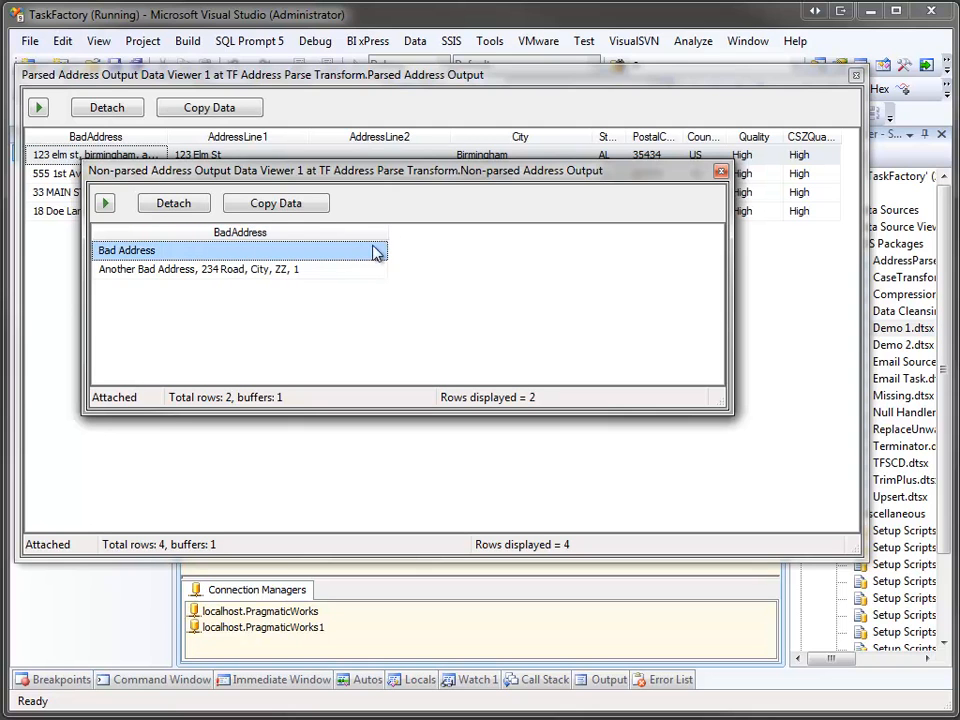
left_click(320, 276)
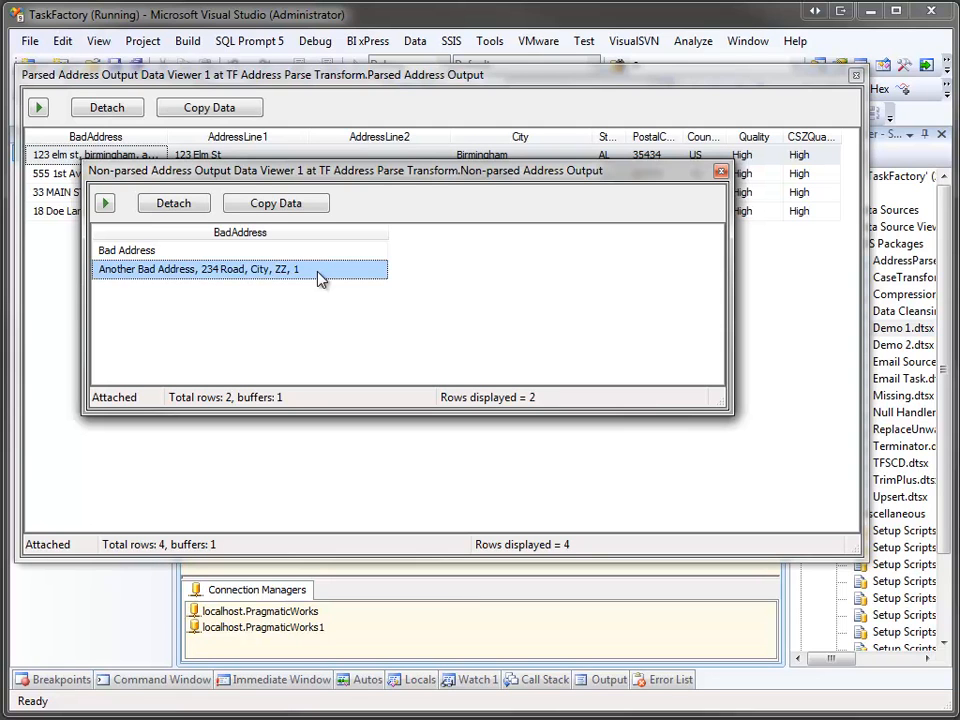
left_click(106, 204)
Step: Resize the BadAddress and AddressLine2 columns in the parsed data viewer and continue execution
left_click(314, 103)
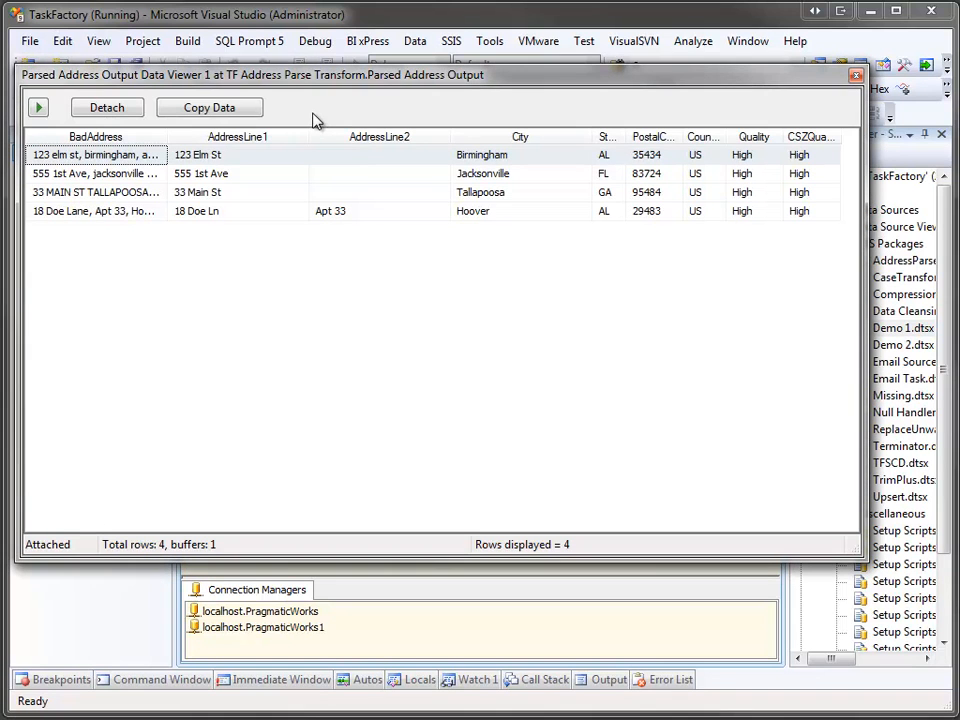
left_click_drag(170, 136, 203, 136)
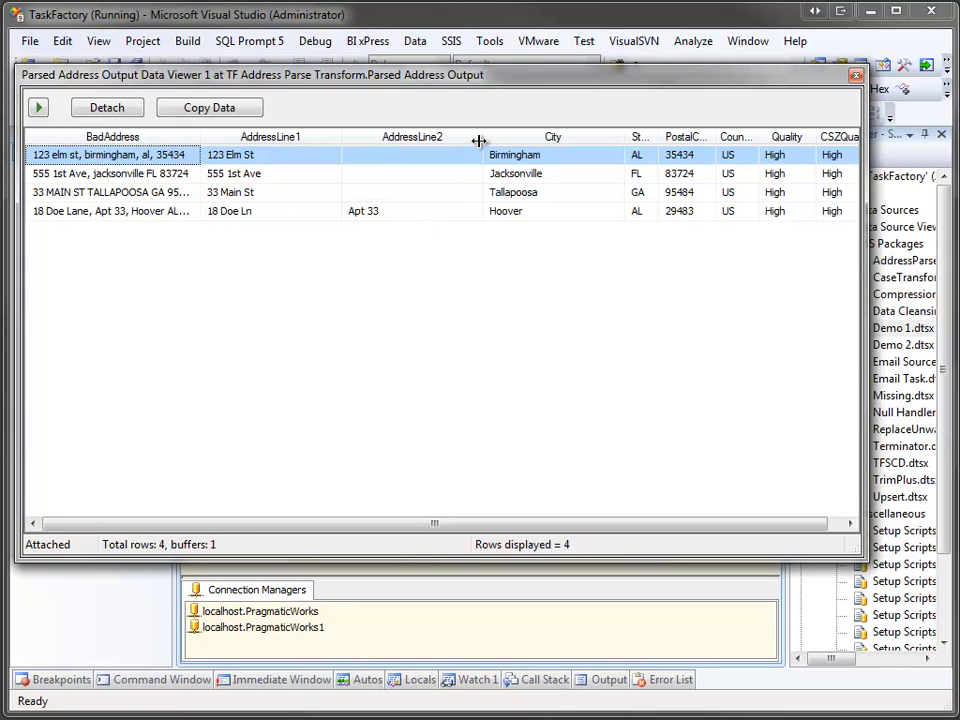
left_click_drag(482, 139, 396, 139)
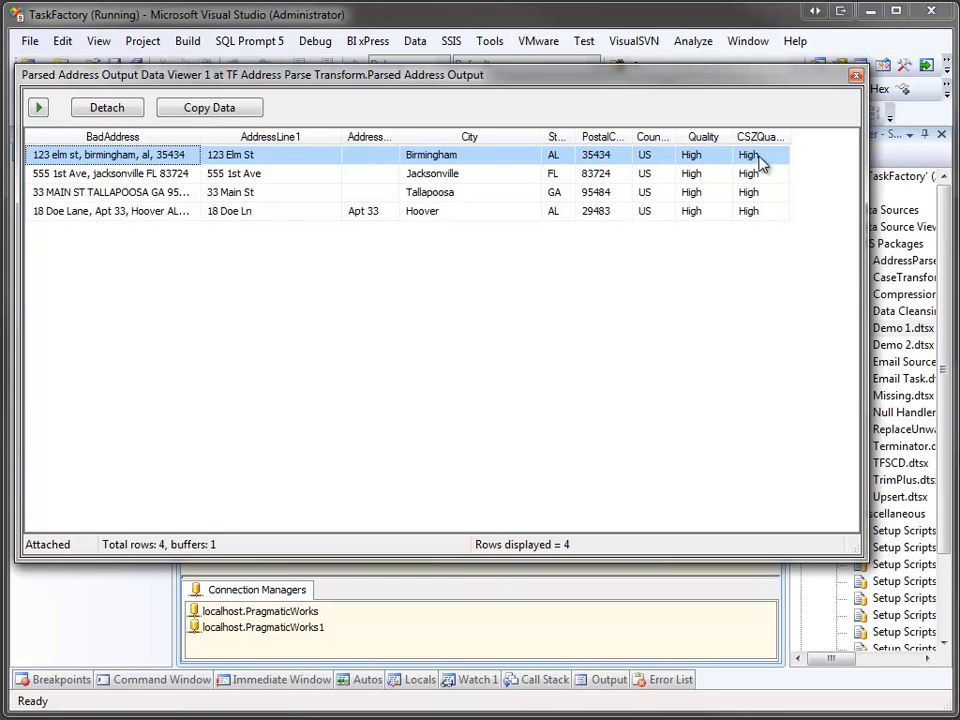
left_click(37, 110)
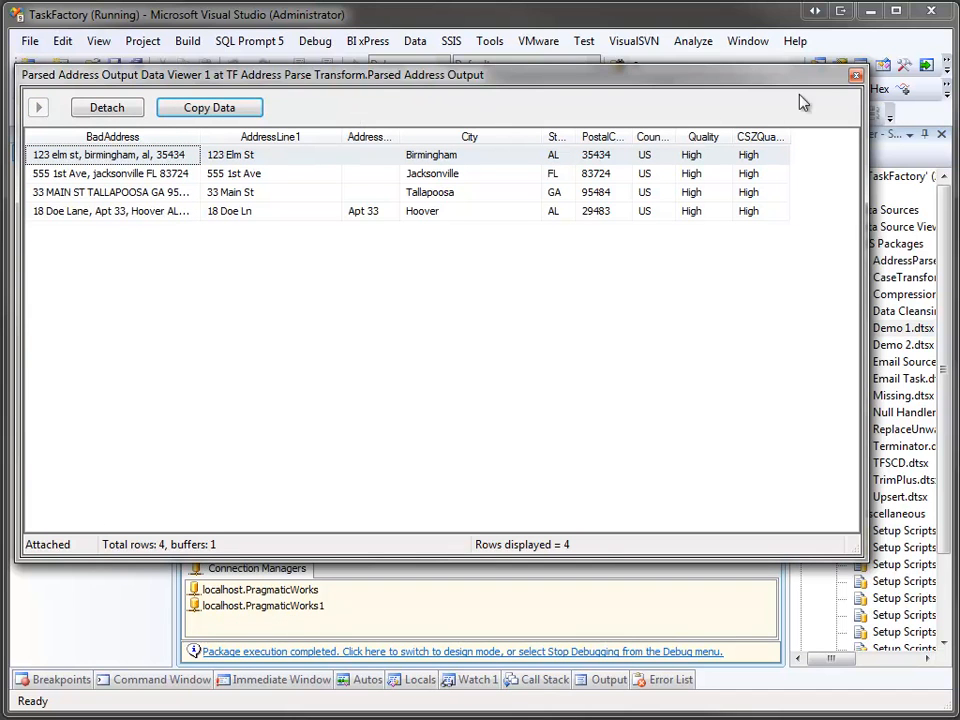
Step: Close both data viewer windows
left_click(855, 75)
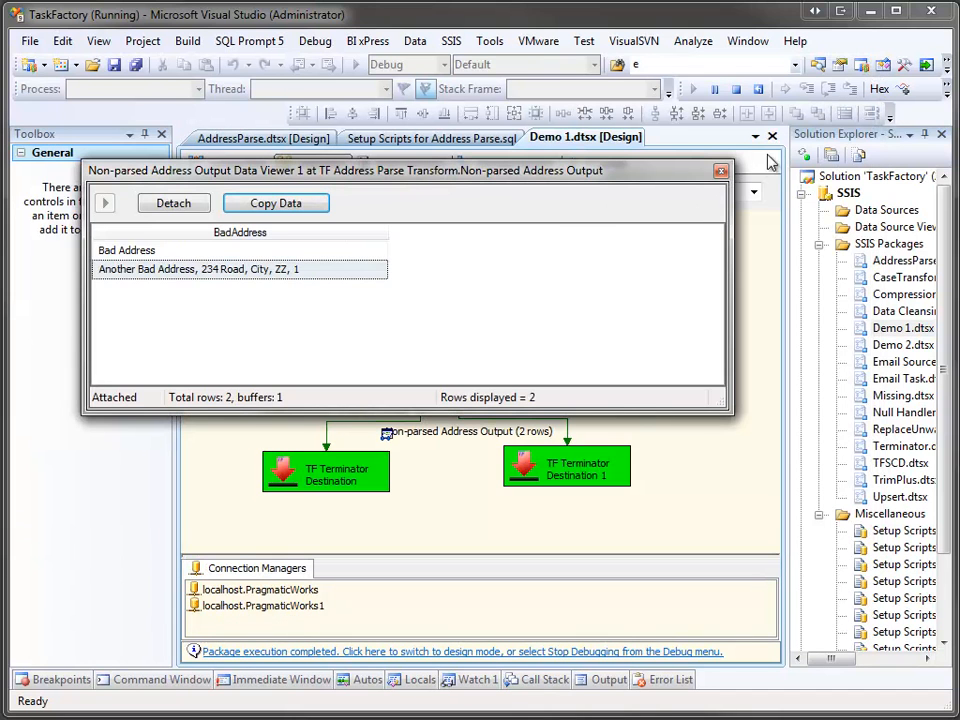
left_click(720, 175)
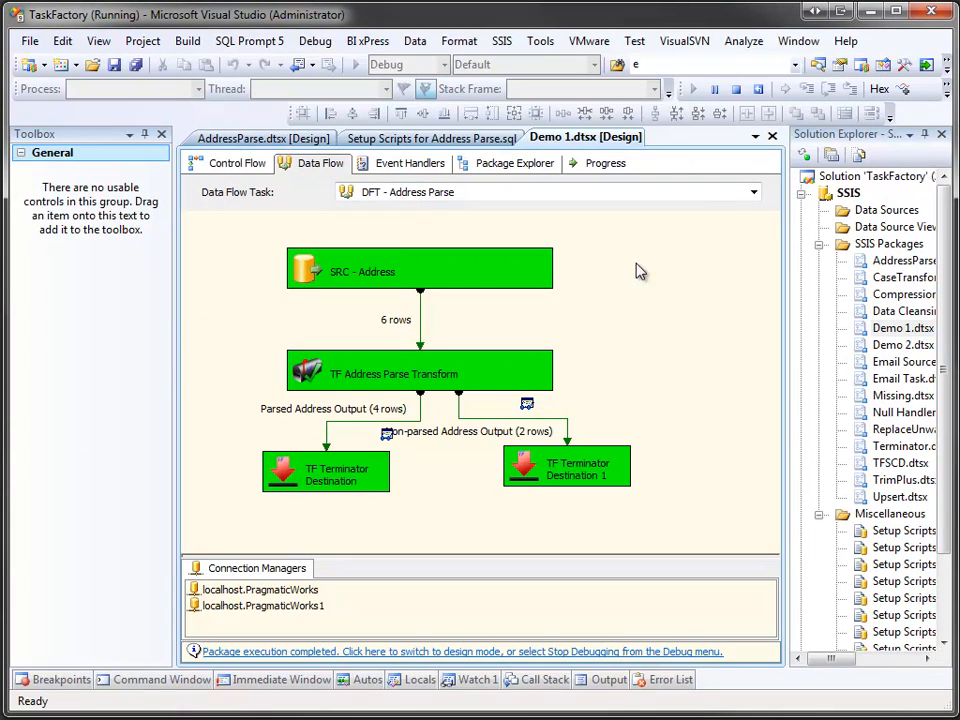